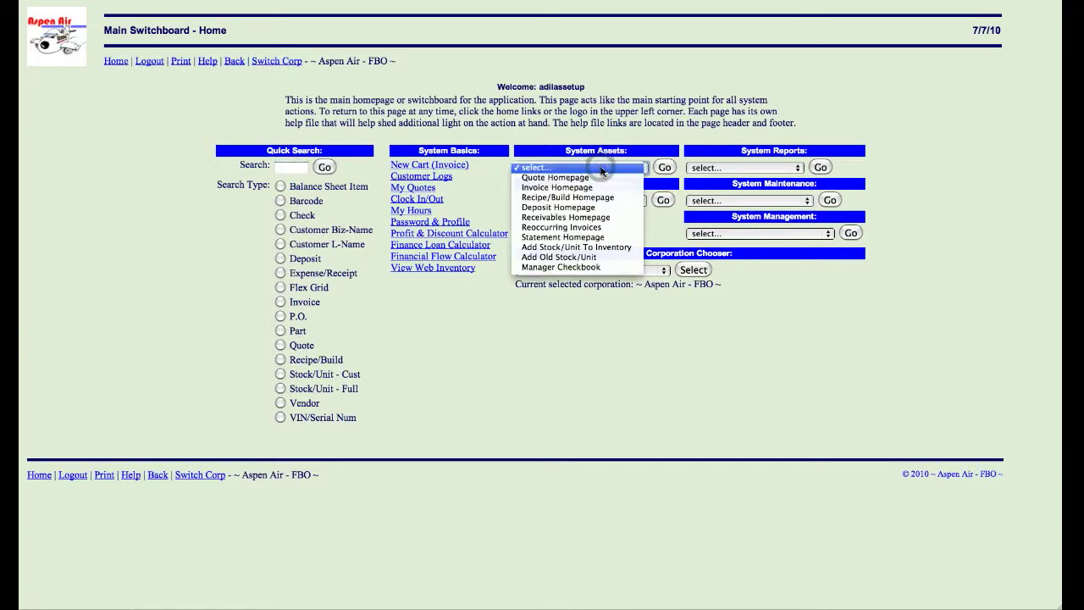
# Step: Go to the Deposit Homepage from the system assets and start creating a new deposit
pyautogui.click(597, 208)
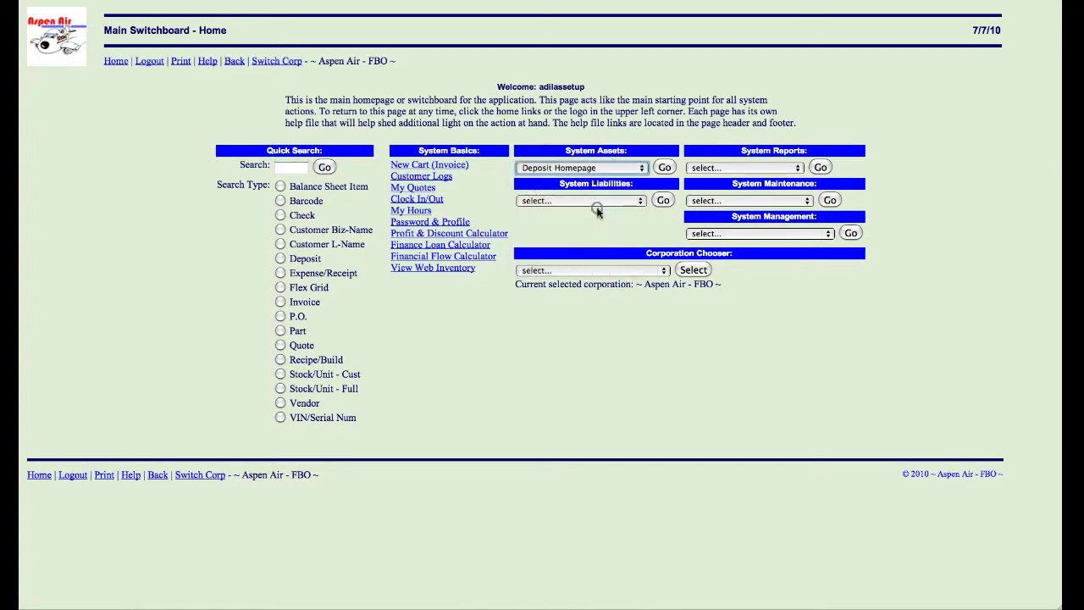
pyautogui.click(665, 168)
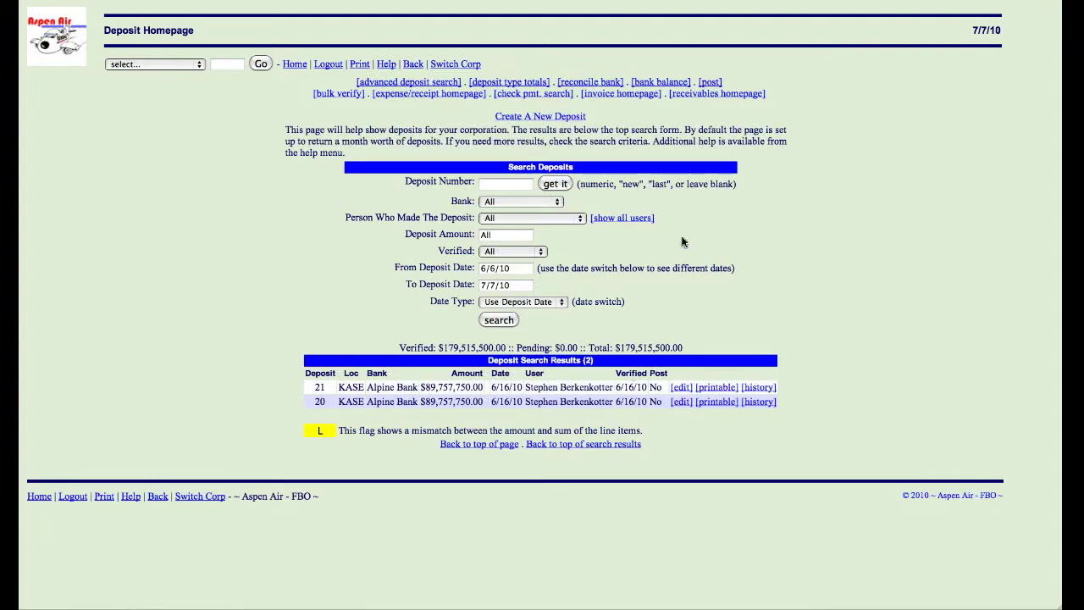
pyautogui.click(540, 116)
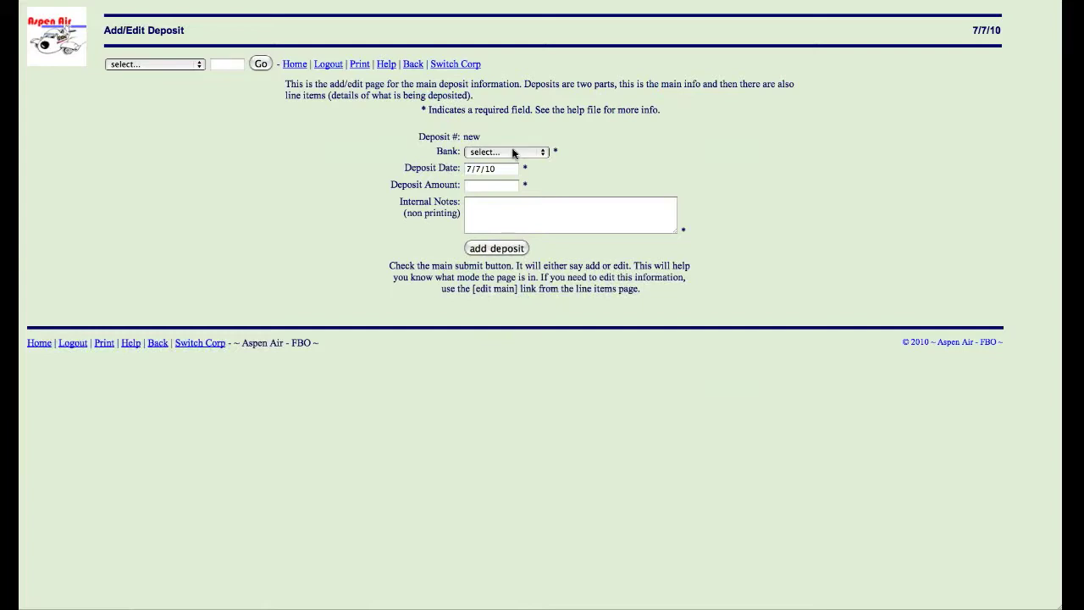
# Step: Add the new deposit with bank U.S. Bank Aspen, deposit amount 0 and the internal note "Invoice Payments"
pyautogui.click(512, 152)
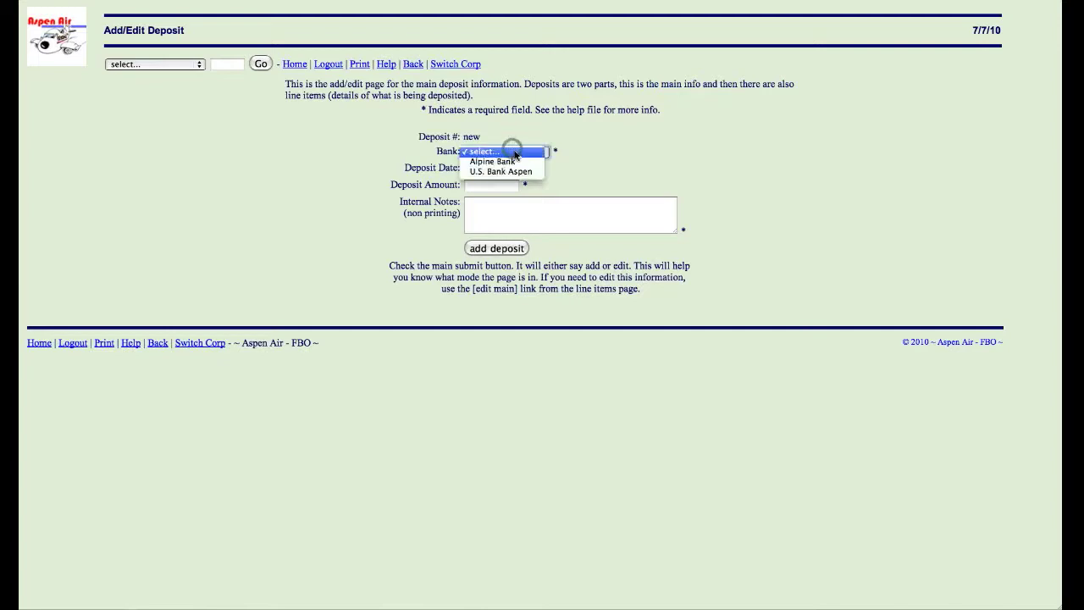
pyautogui.click(518, 173)
pyautogui.click(489, 184)
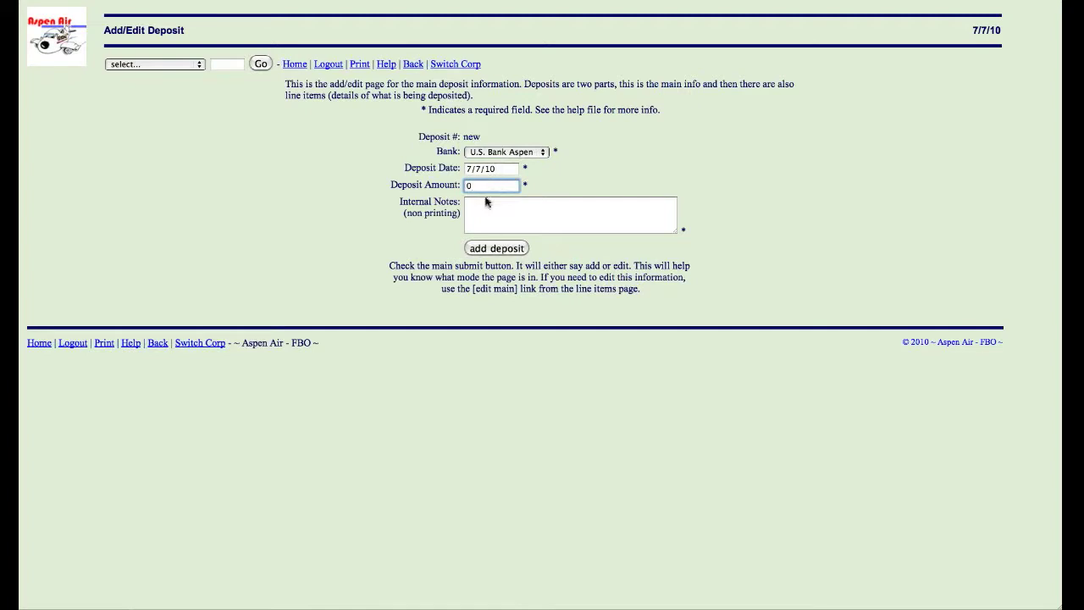
pyautogui.write('0')
pyautogui.click(487, 204)
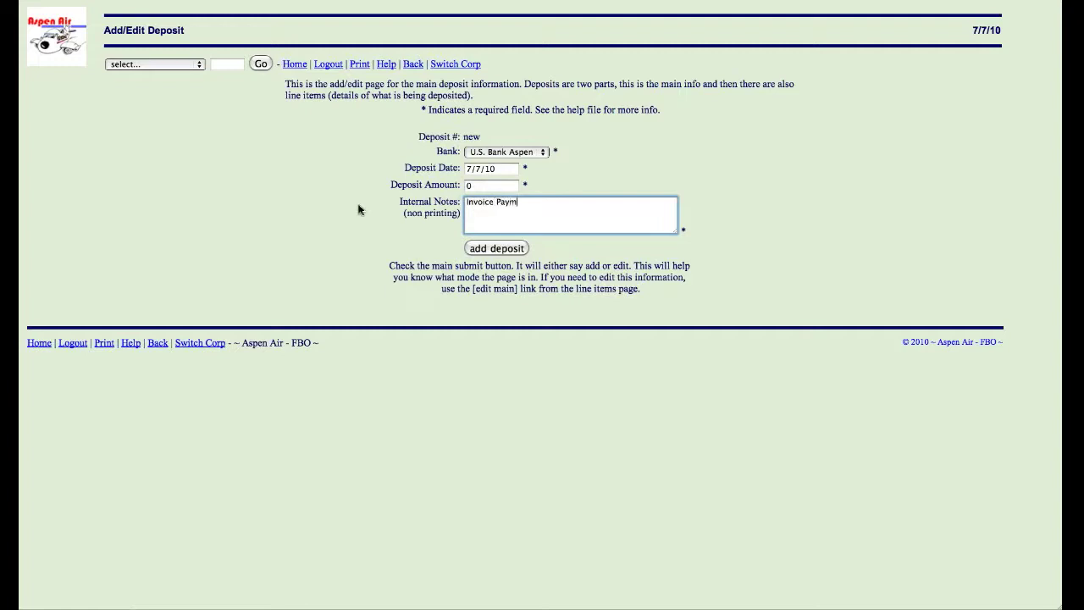
pyautogui.click(501, 247)
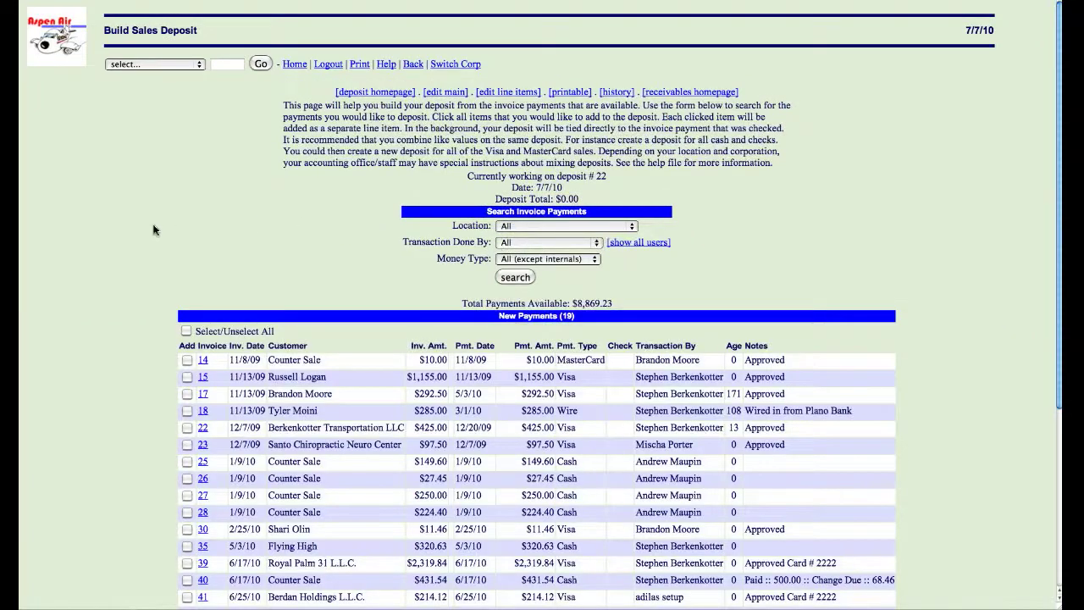
# Step: Select the payments of invoices 42, 43, 44 and 45 and add them to the deposit for location KASE
pyautogui.scroll(-5, 153, 230)
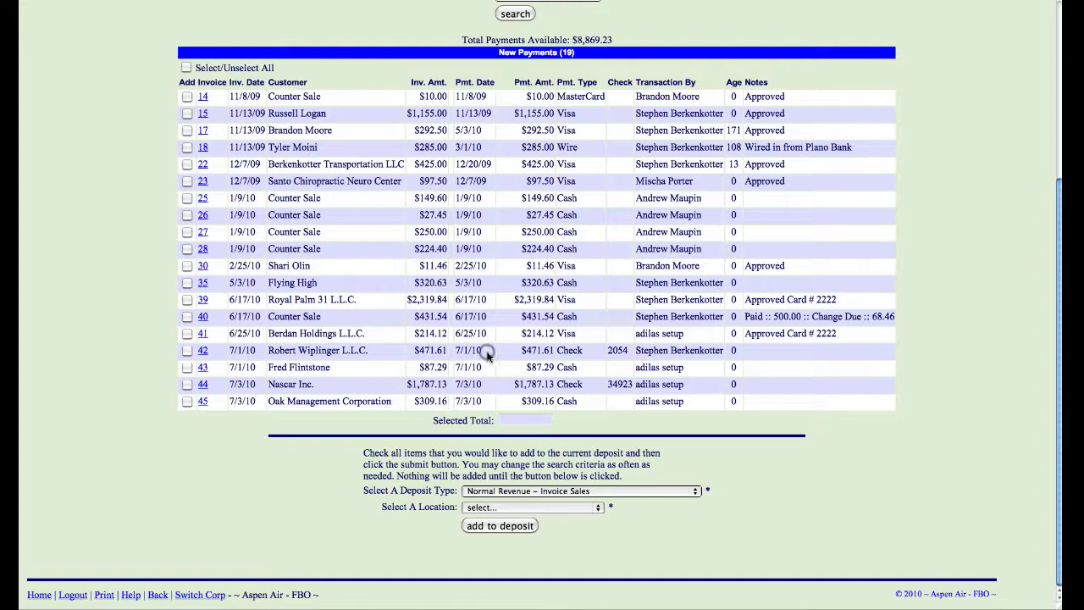
pyautogui.click(187, 350)
pyautogui.click(187, 367)
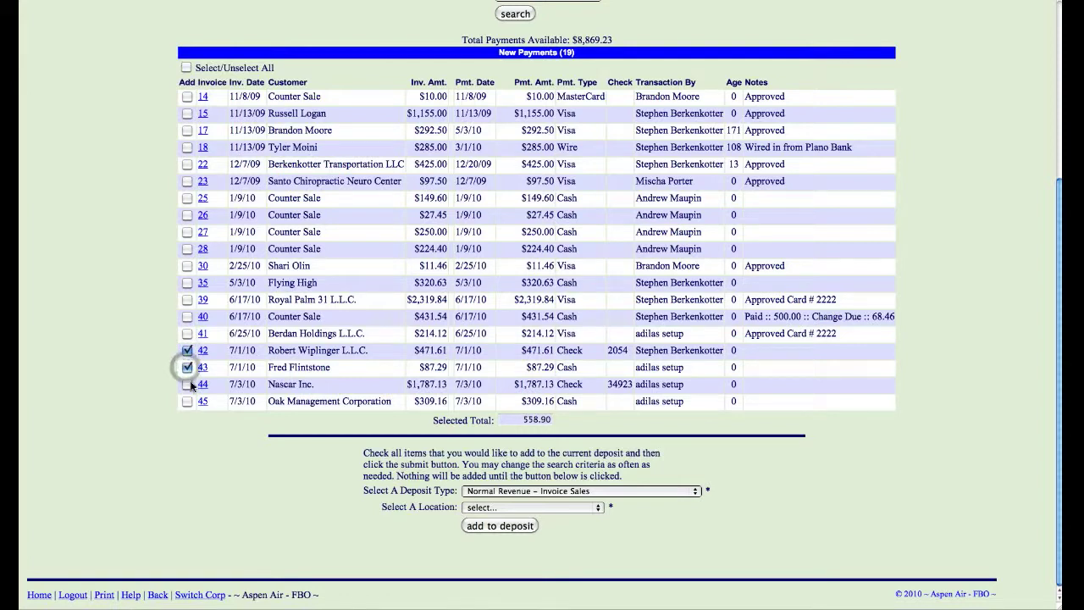
pyautogui.click(189, 385)
pyautogui.click(188, 402)
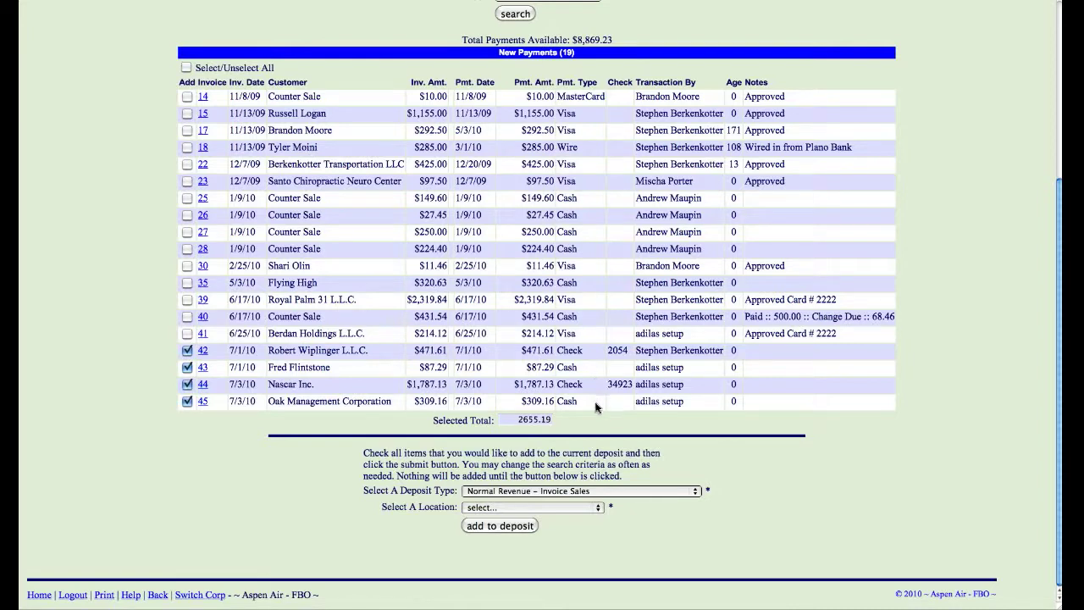
pyautogui.click(555, 507)
pyautogui.click(512, 526)
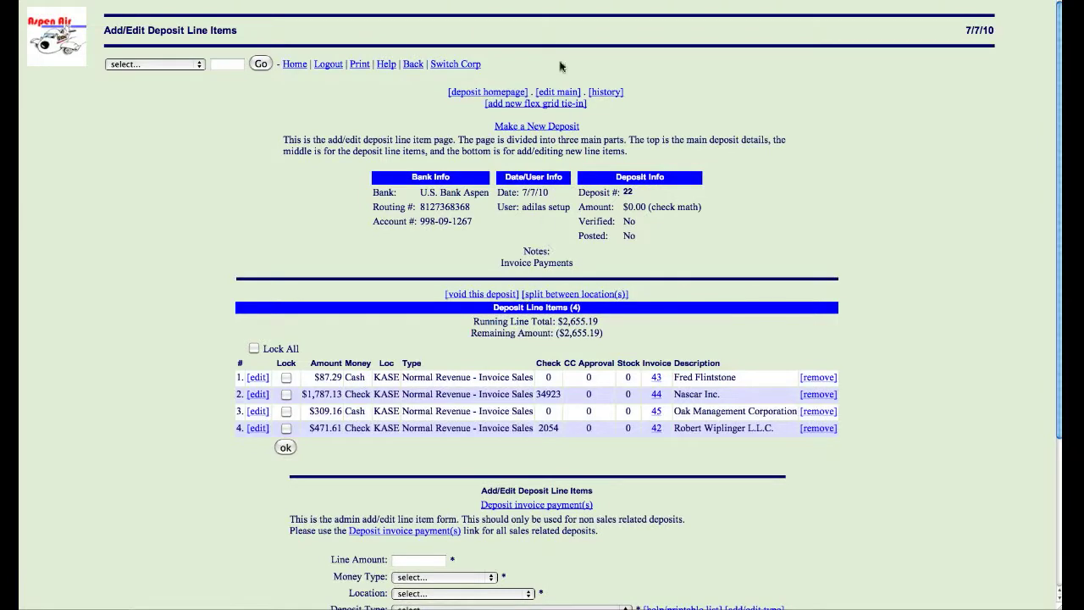
# Step: Edit the deposit's main information to set the deposit amount to 2655.19, and save it
pyautogui.click(558, 92)
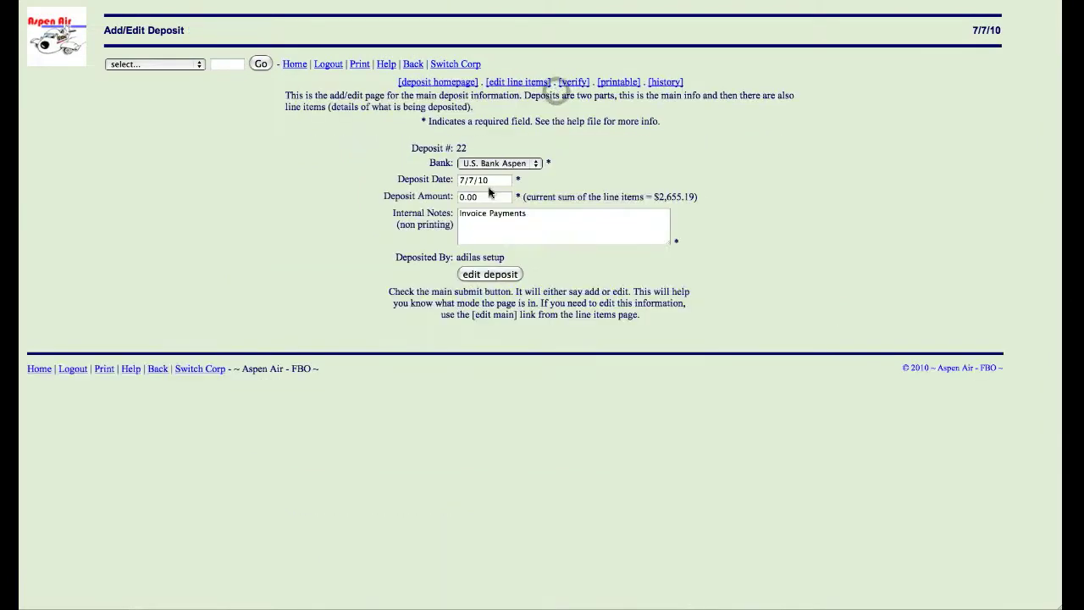
pyautogui.doubleClick(476, 196)
pyautogui.write('2655.19')
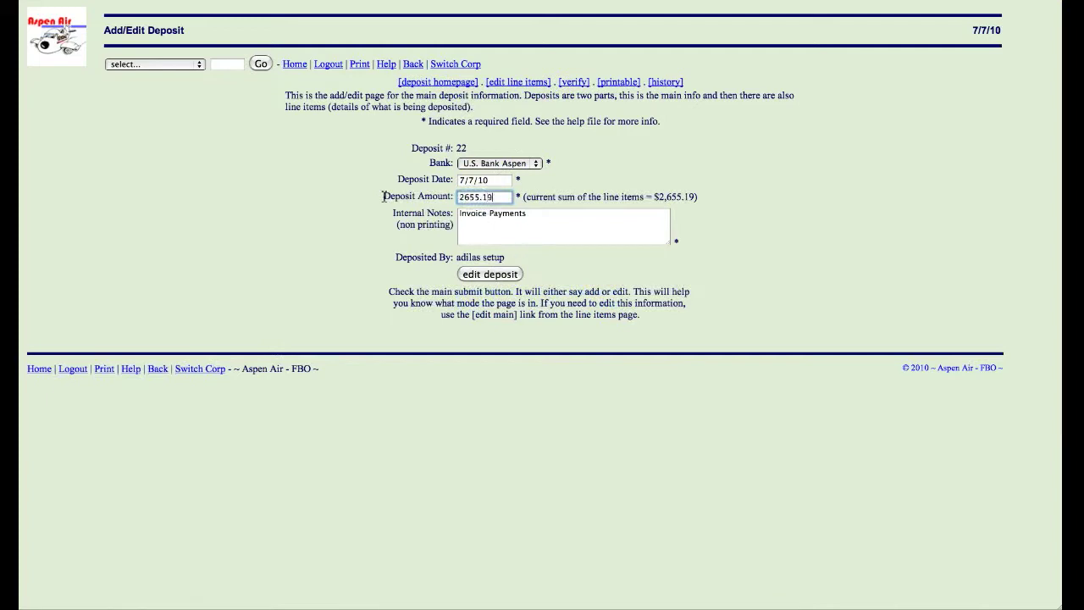
pyautogui.click(679, 196)
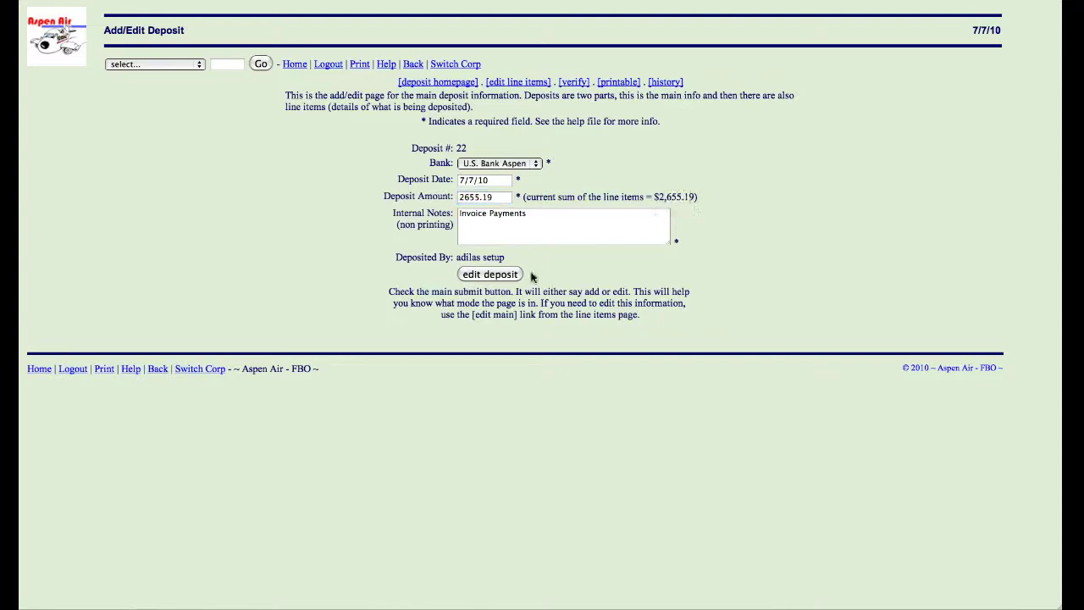
pyautogui.click(499, 276)
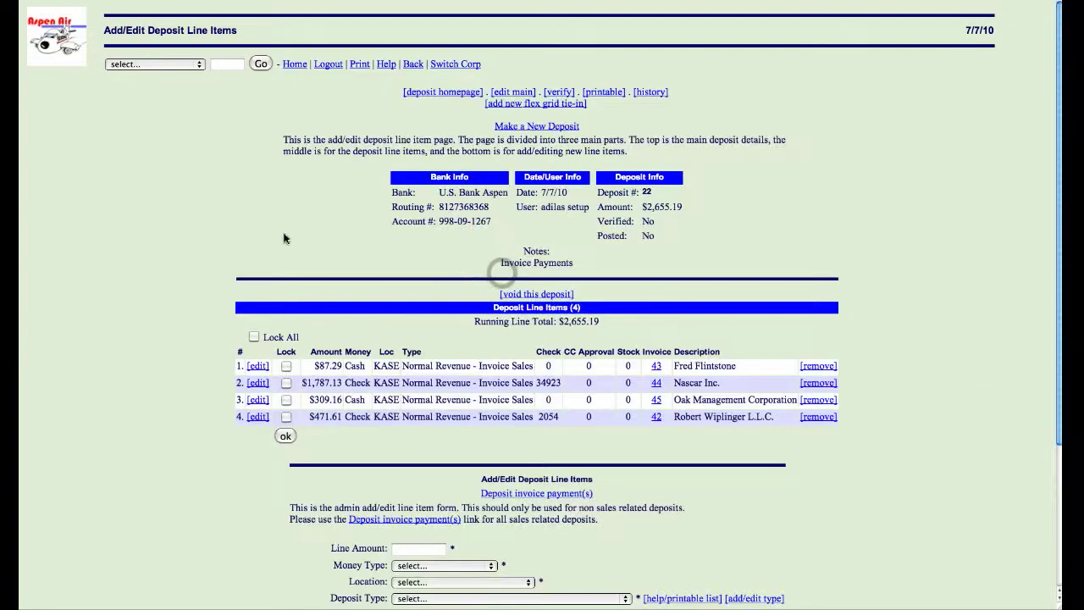
# Step: Review the deposit's line items and open invoice 43 from them to examine its payment details
pyautogui.scroll(-3, 203, 249)
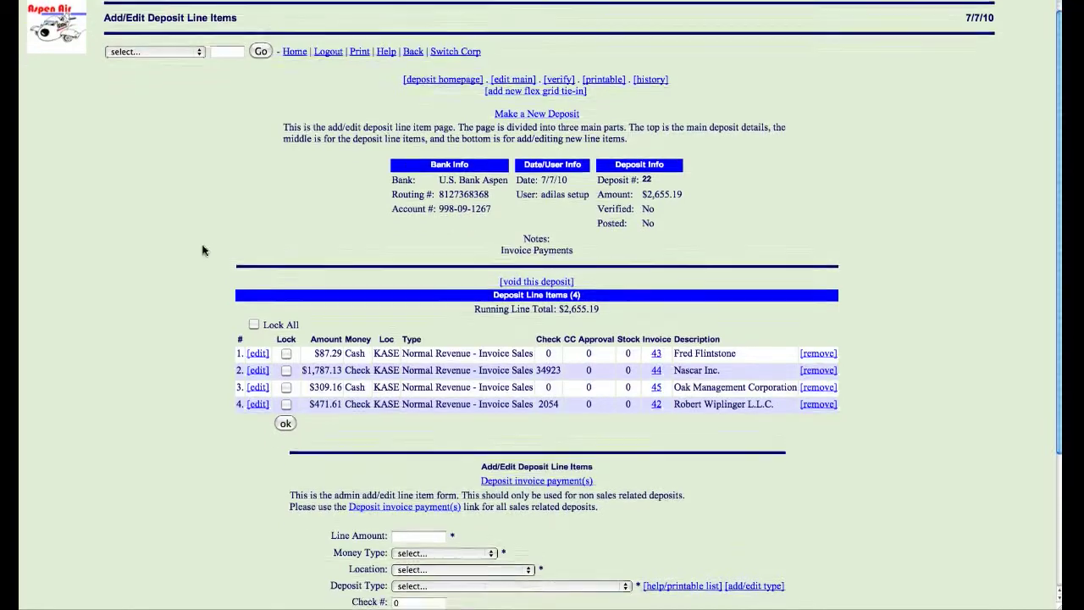
pyautogui.scroll(-5, 203, 250)
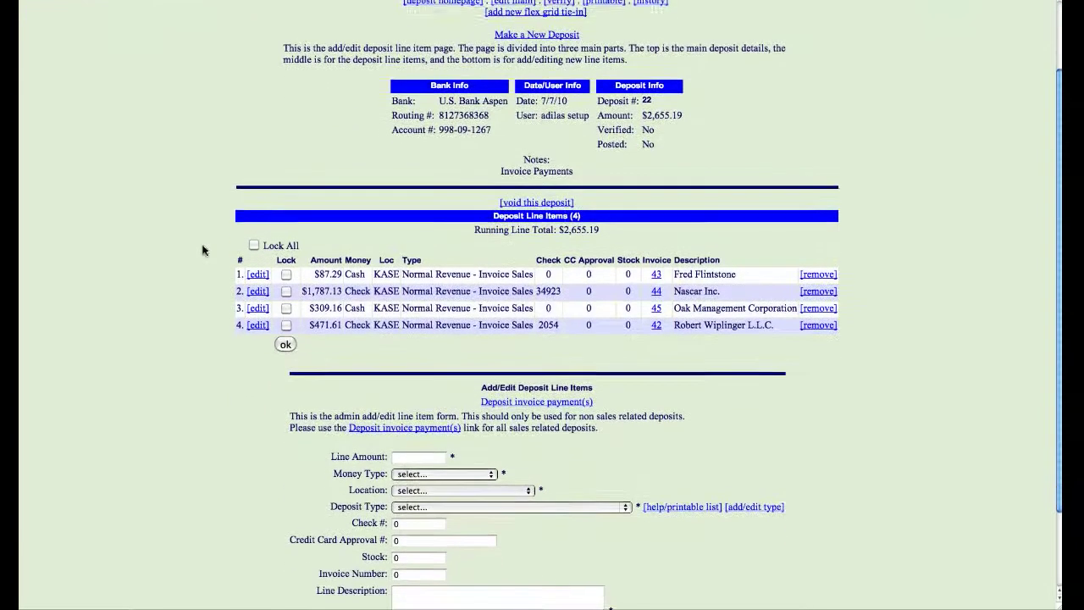
pyautogui.scroll(3, 203, 250)
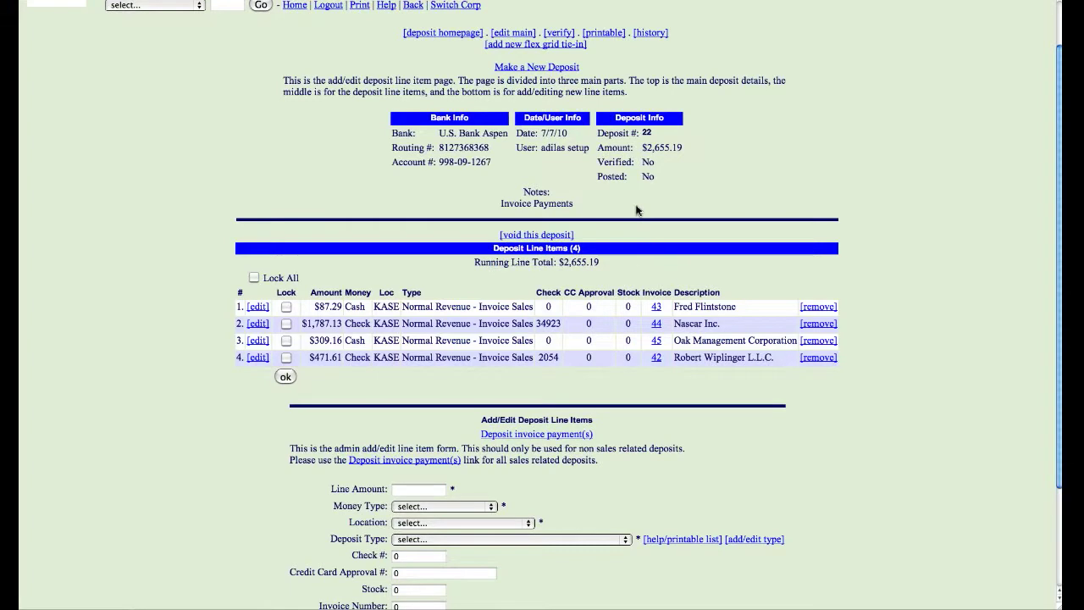
pyautogui.scroll(-1, 638, 210)
pyautogui.scroll(1, 638, 210)
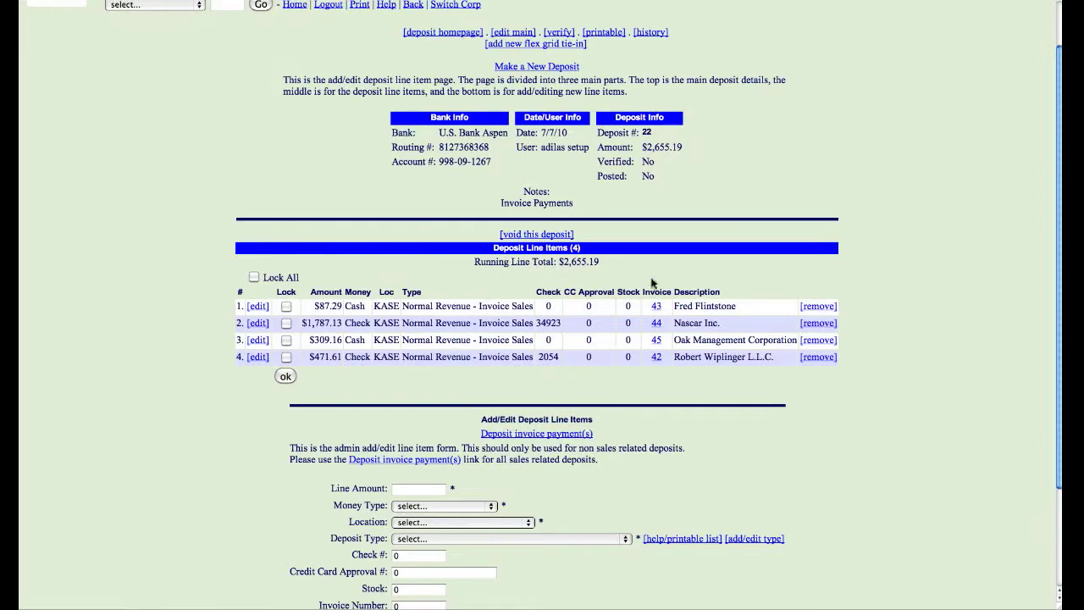
pyautogui.click(656, 308)
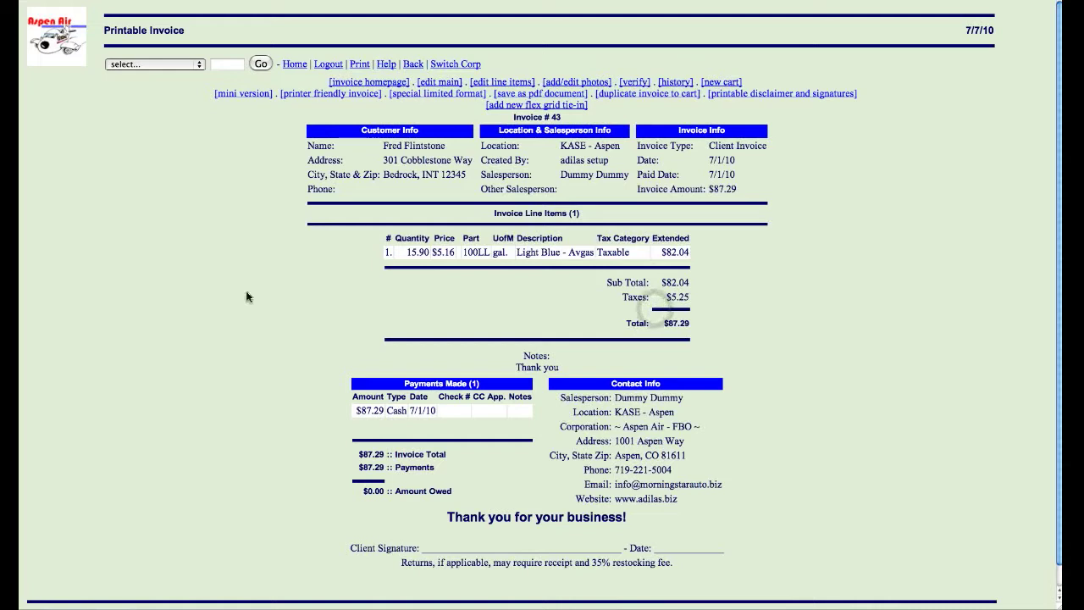
pyautogui.scroll(-1, 264, 292)
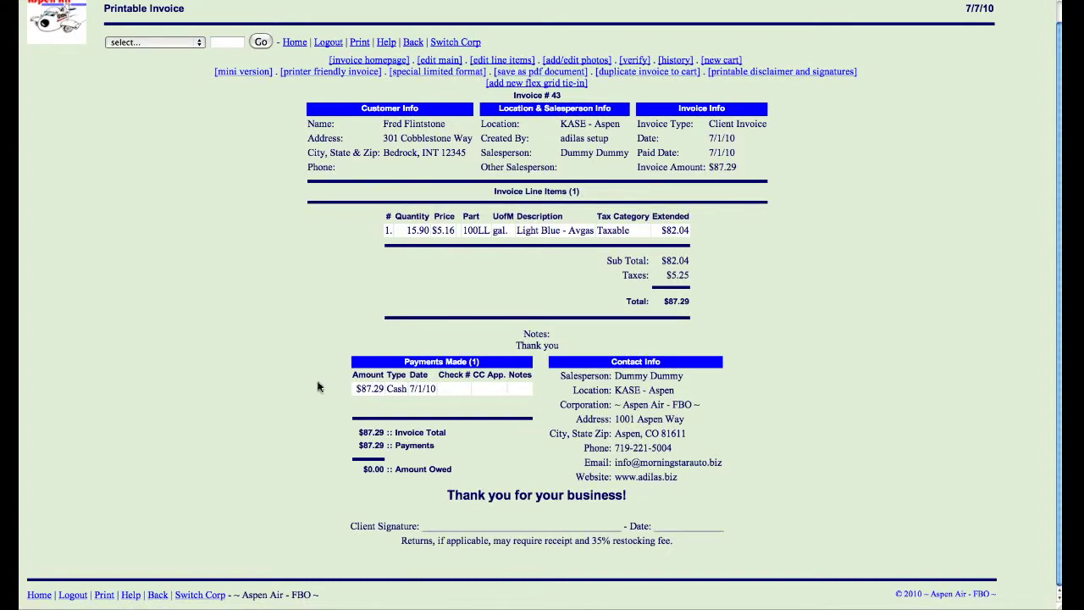
pyautogui.scroll(1, 317, 384)
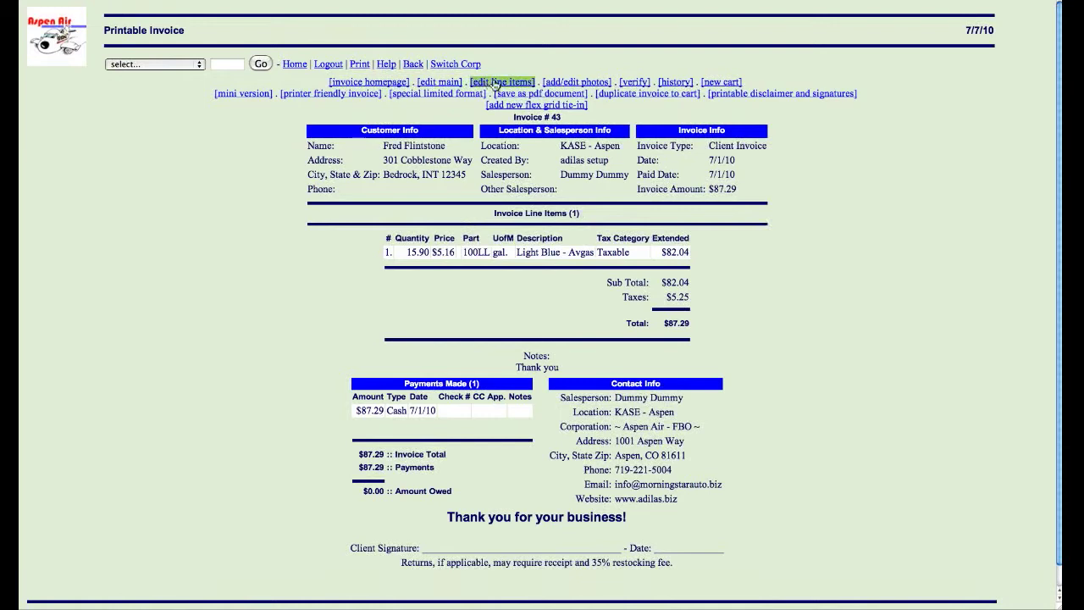
# Step: Open the invoice's line items page and follow the deposit number of its payment to the deposit slip
pyautogui.click(495, 83)
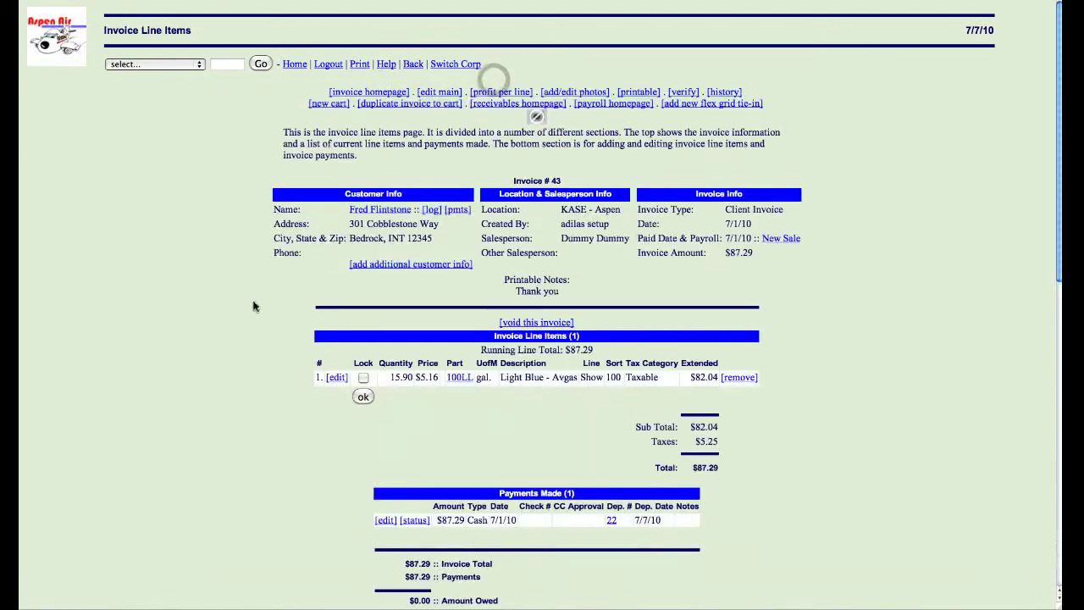
pyautogui.scroll(-5, 250, 310)
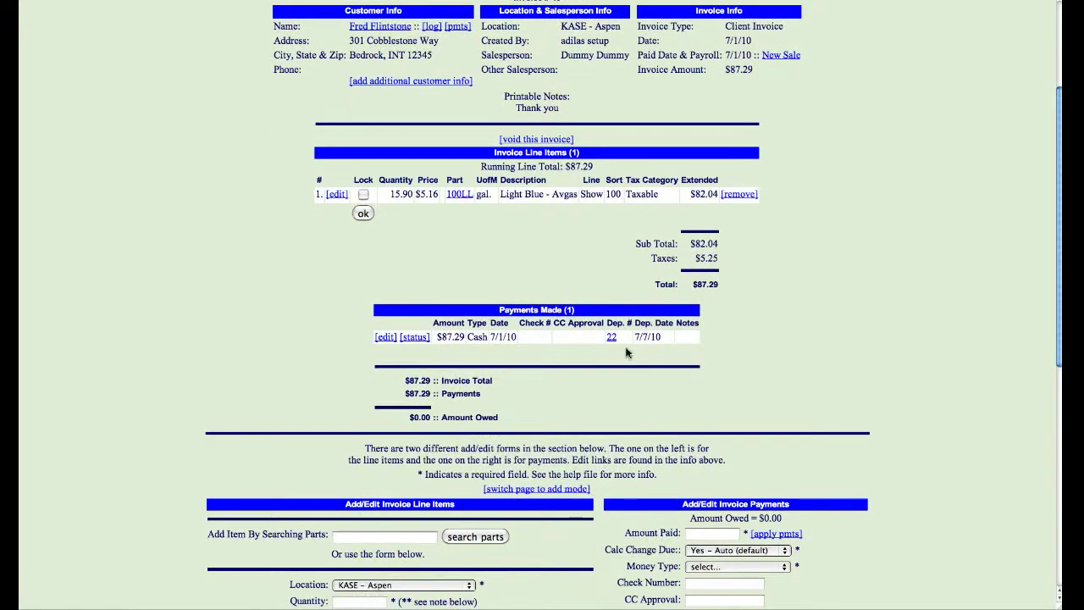
pyautogui.click(612, 337)
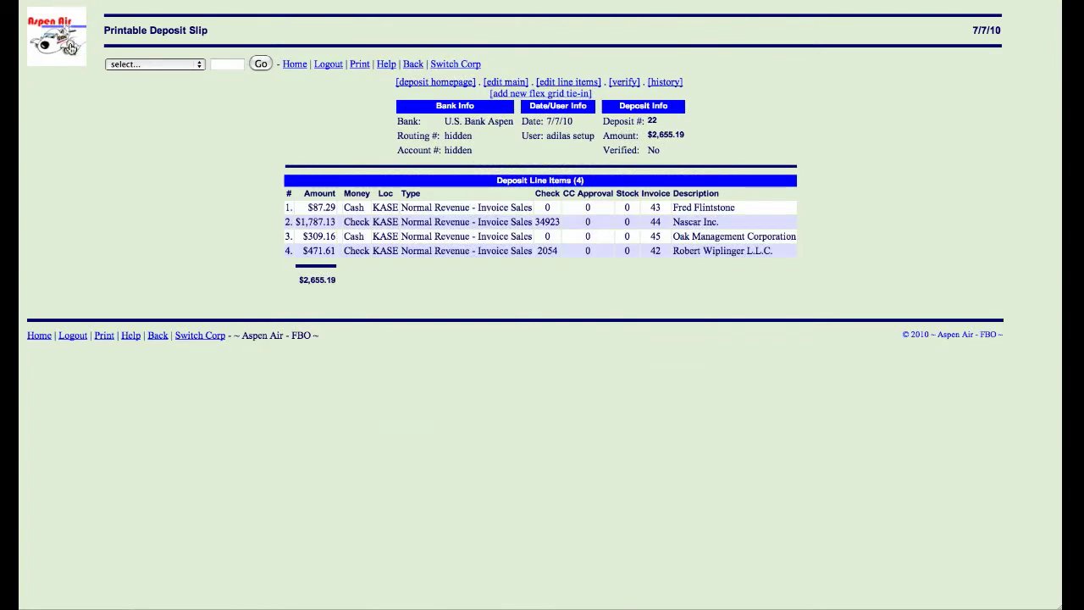
# Step: Return to the main switchboard and look up deposit 22 with a quick search of type Deposit
pyautogui.click(71, 48)
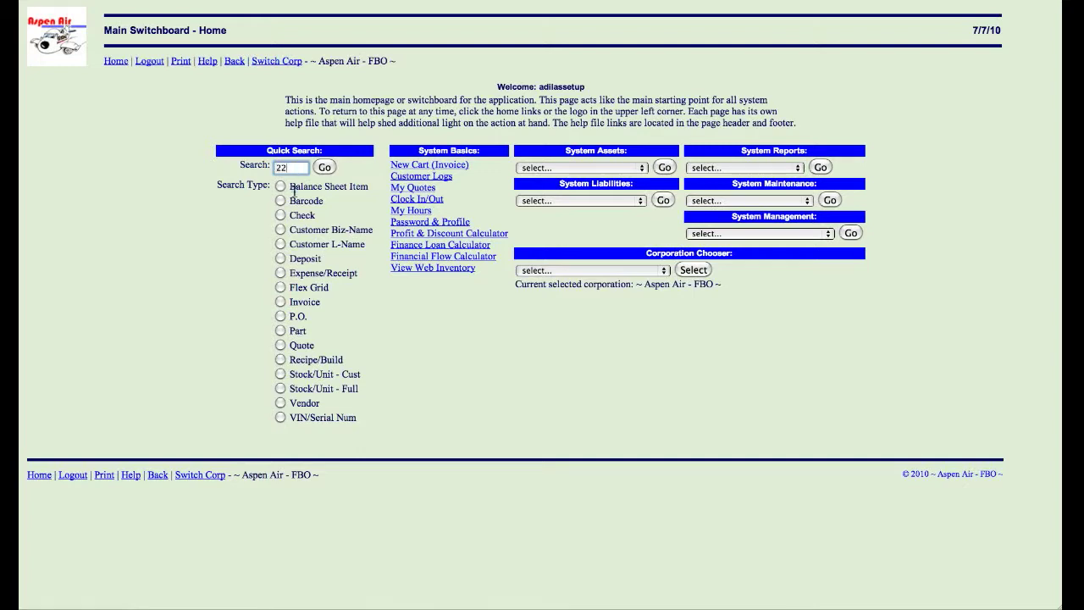
pyautogui.click(280, 258)
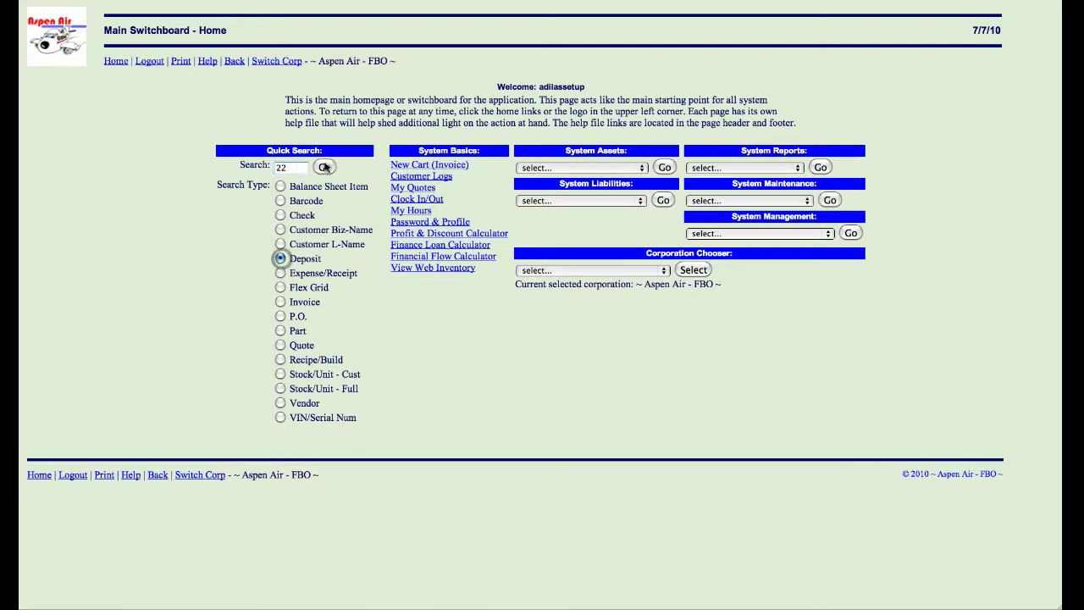
pyautogui.click(324, 166)
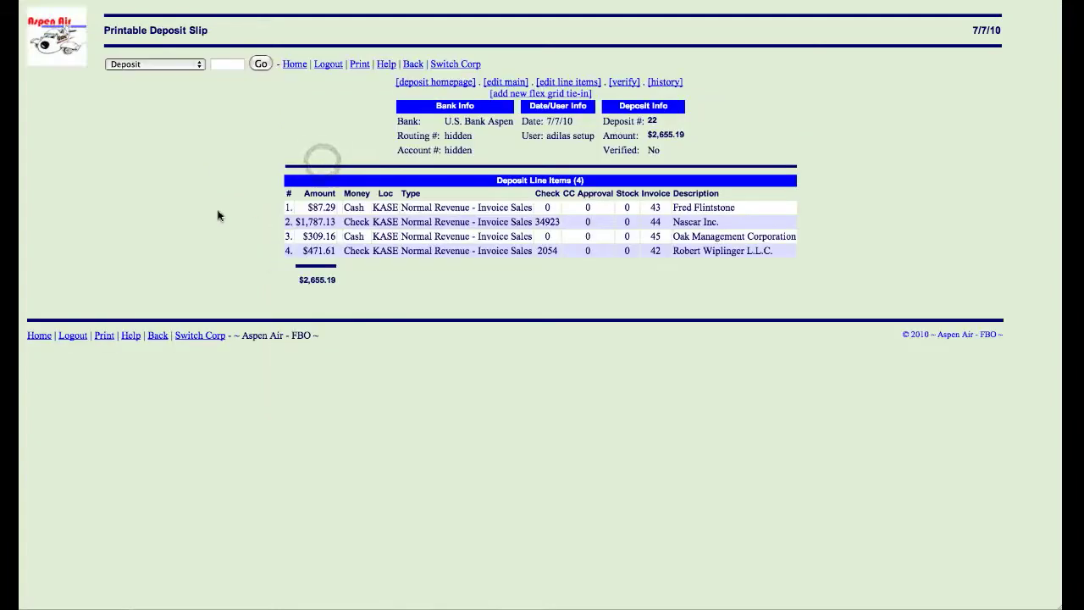